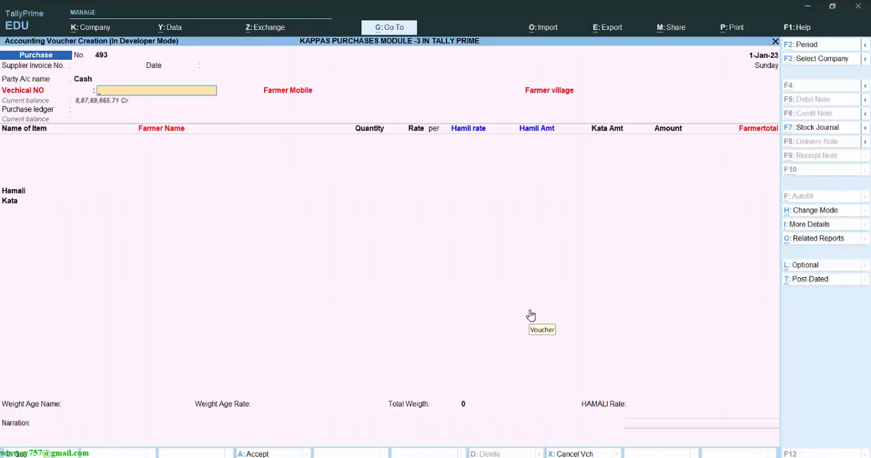
# Copy the vehicle number from cell A2 of the kappas purchase workbook in Excel into the TallyPrime purchase voucher's vehicle number.
pyautogui.hotkey('alt', 'Tab')
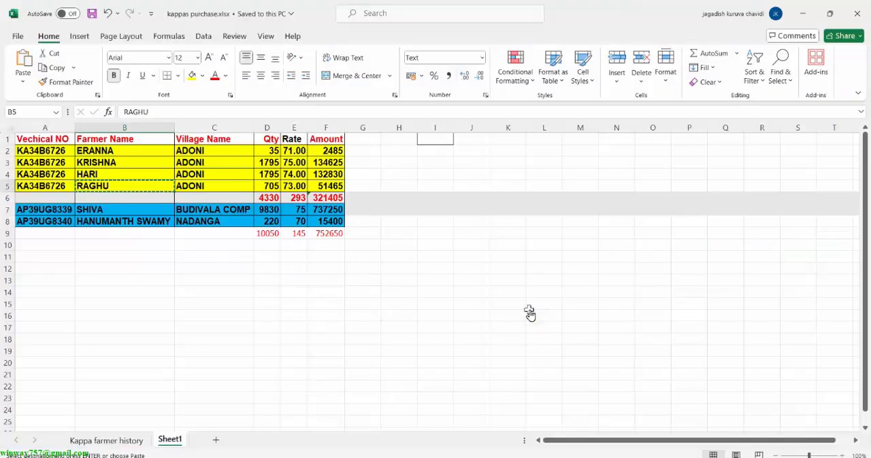
pyautogui.click(49, 149)
pyautogui.hotkey('ctrl', 'c')
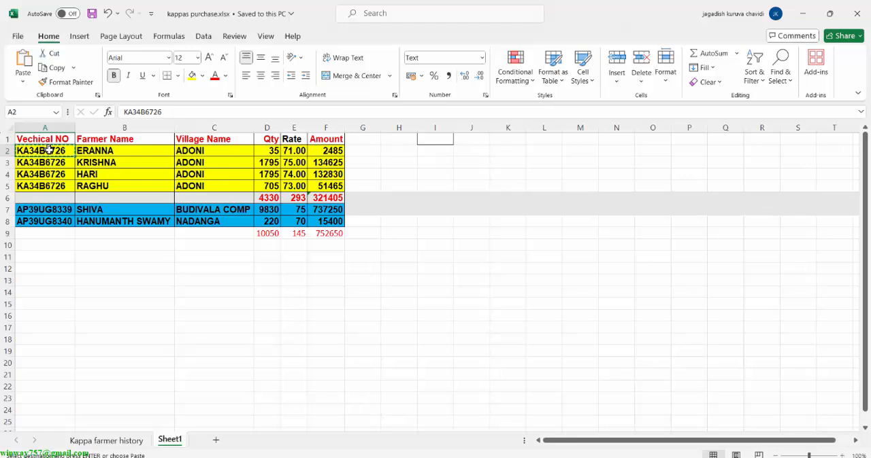
pyautogui.hotkey('alt', 'Tab')
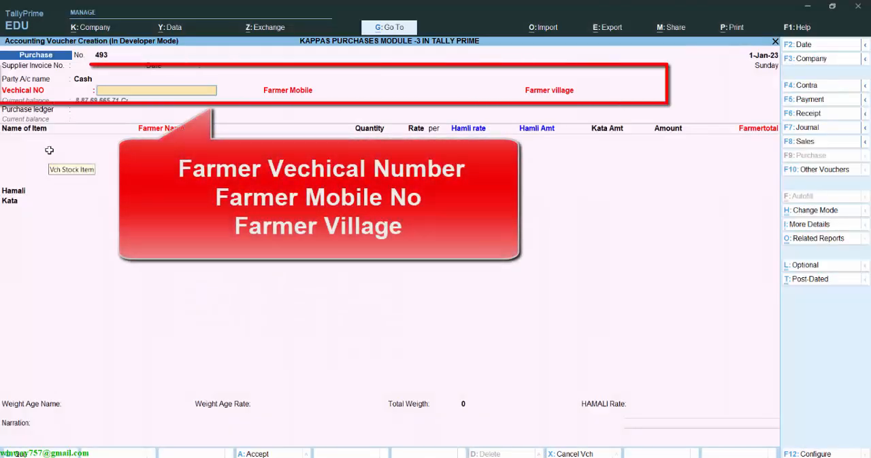
pyautogui.hotkey('ctrl', 'alt', 'v')
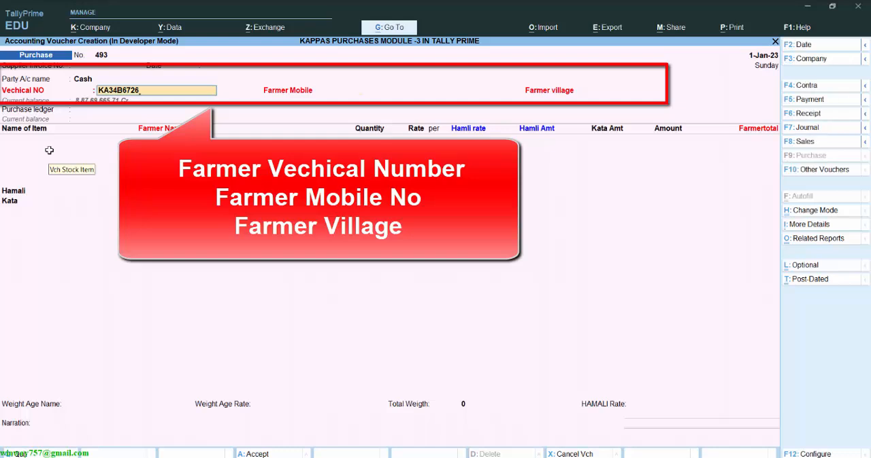
# Leave the farmer mobile blank, accept ADONI as the farmer village and choose Farmer Purchase as the purchase ledger.
pyautogui.press('Return')
pyautogui.press('Return')
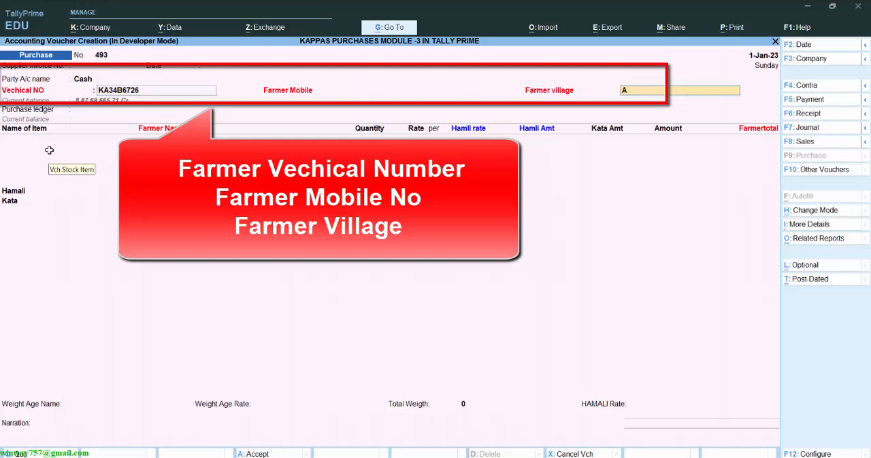
pyautogui.press('Return')
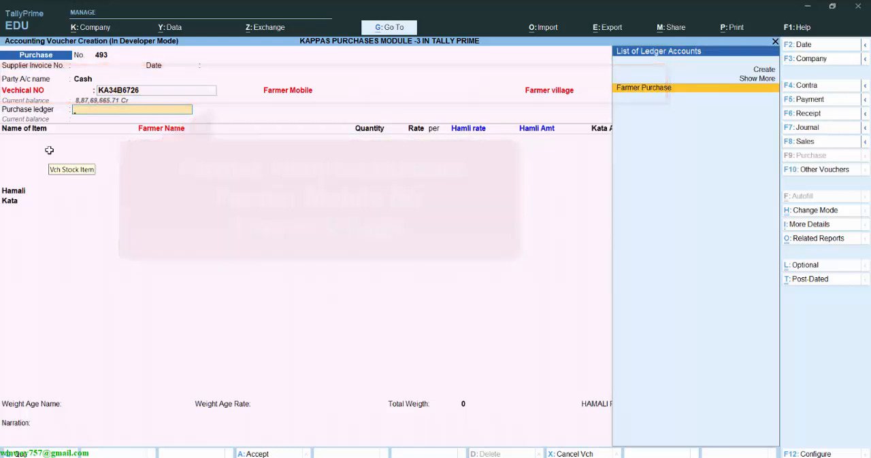
pyautogui.press('Return')
# Start the first voucher line with stock item Kappas and paste the farmer name copied from cell B2 of the Excel sheet.
pyautogui.write('KA')
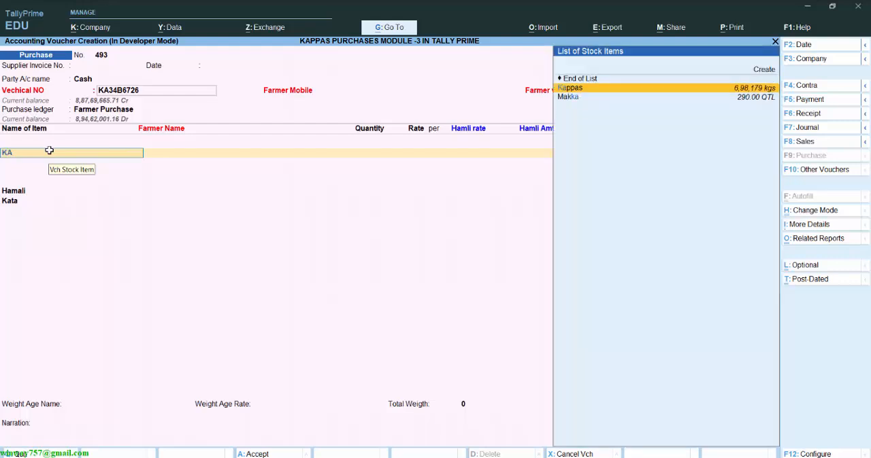
pyautogui.press('Return')
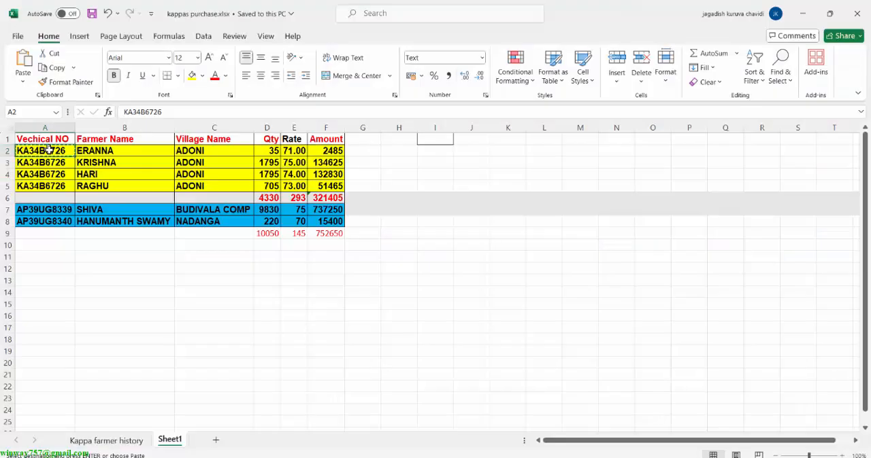
pyautogui.click(108, 150)
pyautogui.hotkey('ctrl', 'c')
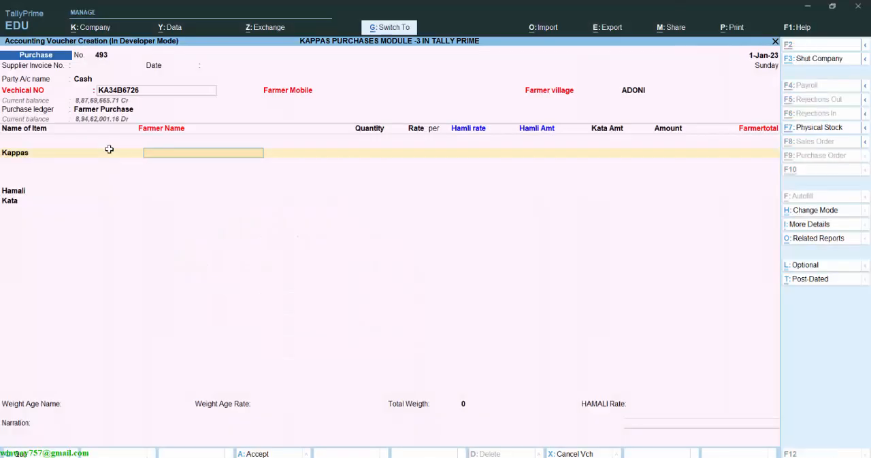
pyautogui.hotkey('ctrl', 'alt', 'v')
pyautogui.press('Return')
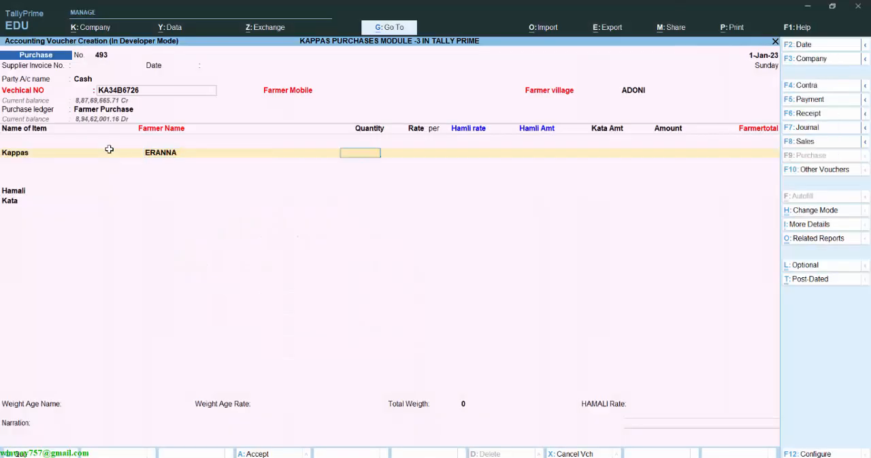
# Set the first Kappas line's quantity to 35 kgs and rate to 71, checked against the Excel sheet, leaving the kata amount empty.
pyautogui.hotkey('alt', 'Tab')
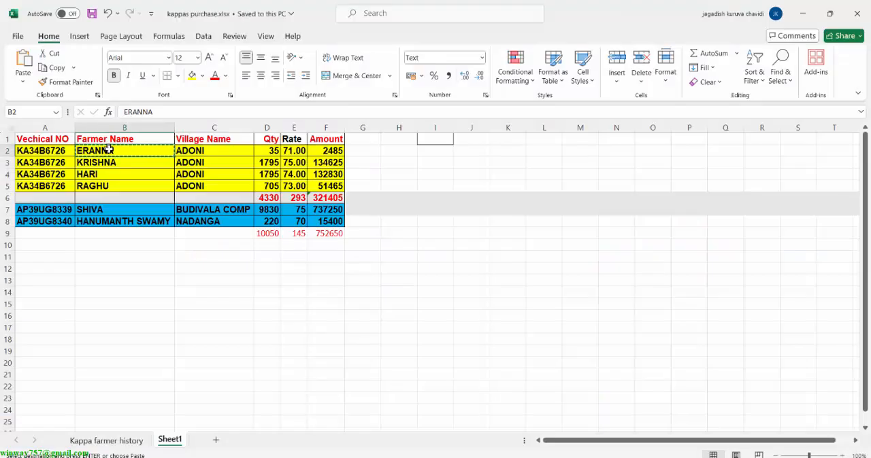
pyautogui.hotkey('alt', 'Tab')
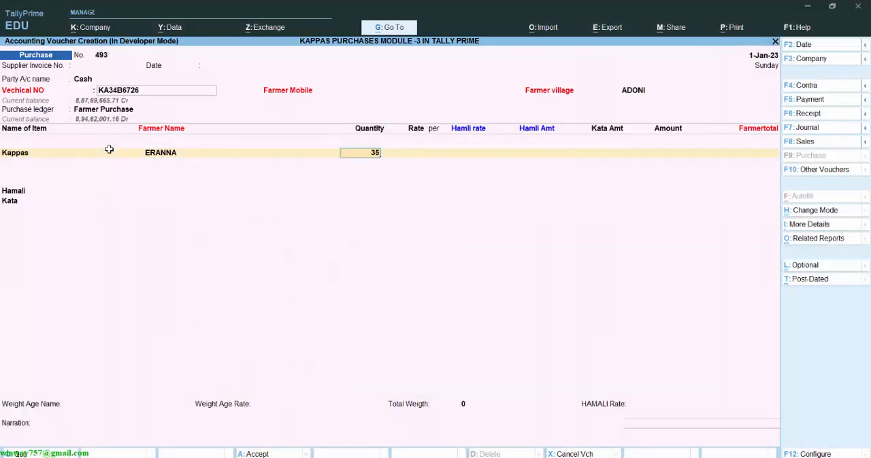
pyautogui.write('35')
pyautogui.press('Return')
pyautogui.hotkey('alt', 'Tab')
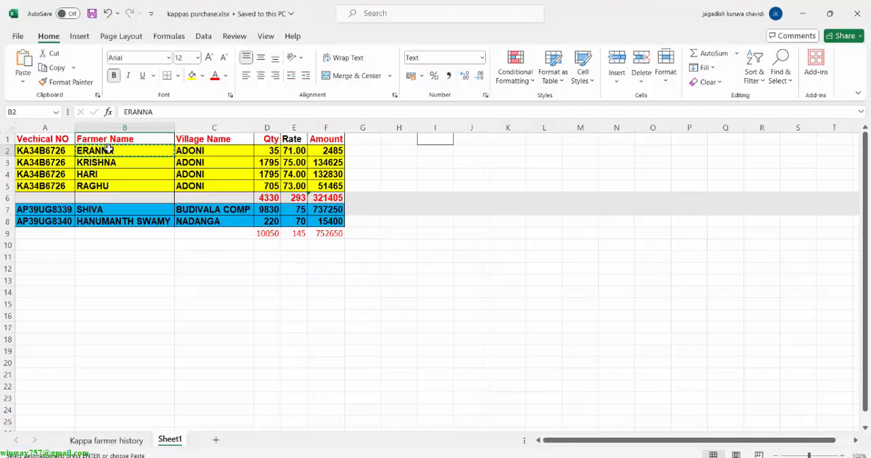
pyautogui.hotkey('alt', 'Tab')
pyautogui.write('7')
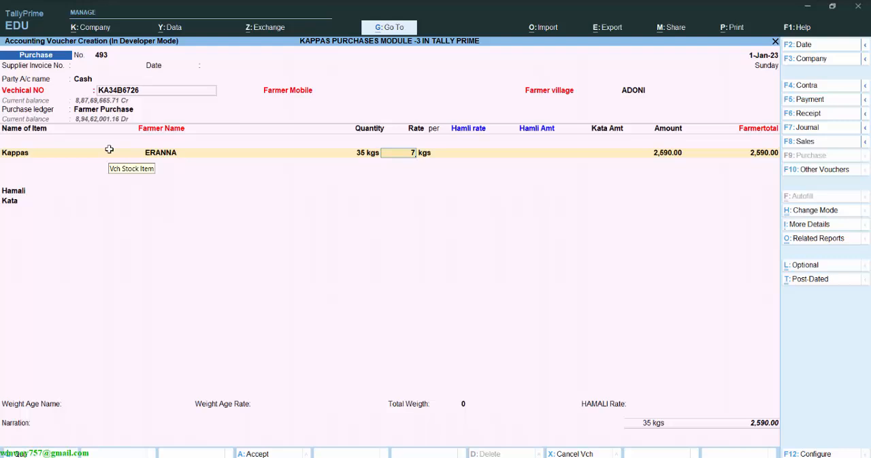
pyautogui.press('Return')
pyautogui.press('Return')
pyautogui.press('Return')
pyautogui.press('Return')
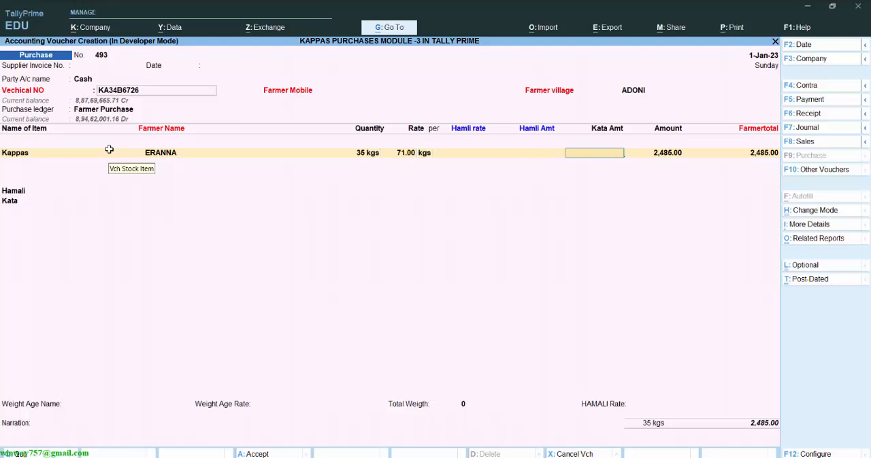
pyautogui.press('Return')
# Add a second Kappas line and paste the farmer name copied from cell B3 of the Excel sheet.
pyautogui.write('KA')
pyautogui.press('Return')
pyautogui.hotkey('alt', 'Tab')
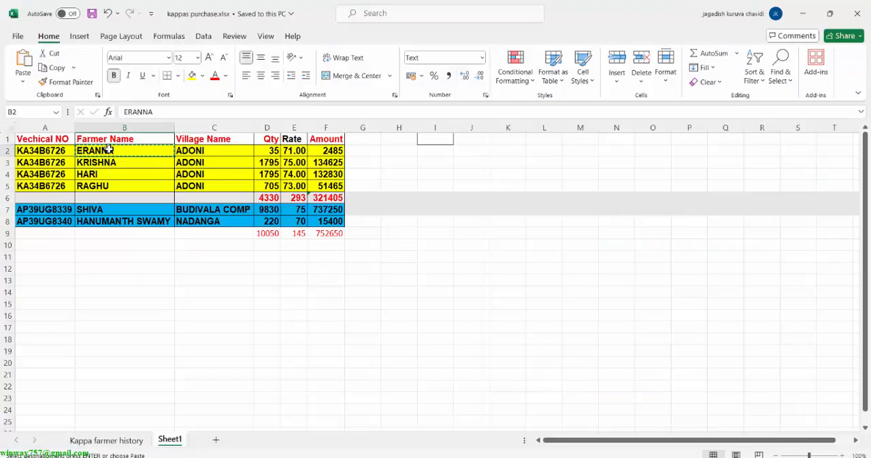
pyautogui.press('Down')
pyautogui.hotkey('ctrl', 'c')
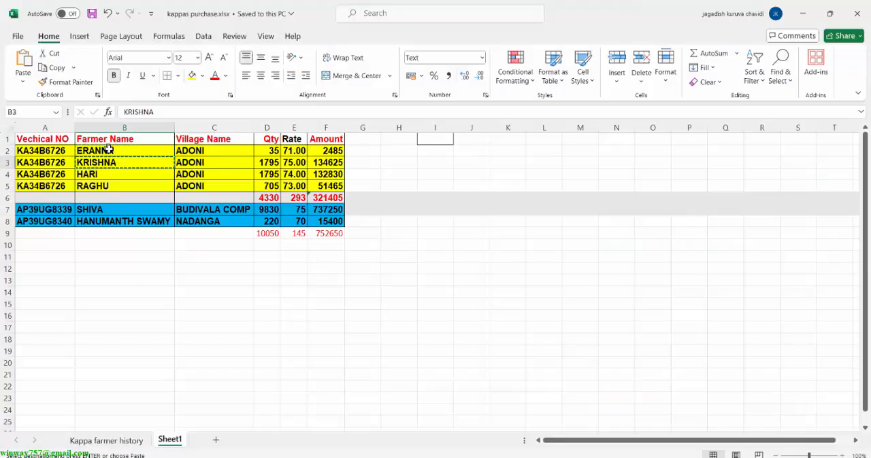
pyautogui.hotkey('alt', 'Tab')
pyautogui.hotkey('ctrl', 'alt', 'v')
pyautogui.press('Return')
# Set the second Kappas line's quantity to 1795 kgs and rate to 75, as given in the Excel sheet.
pyautogui.hotkey('alt', 'Tab')
pyautogui.hotkey('alt', 'Tab')
pyautogui.write('1795')
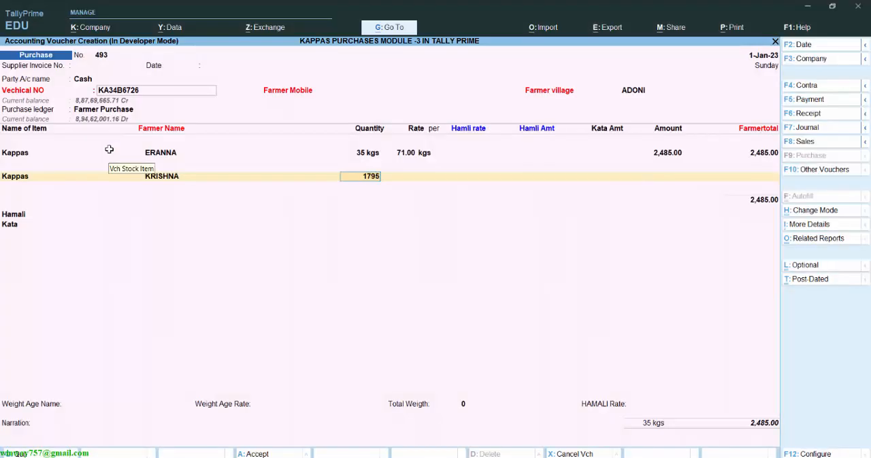
pyautogui.press('Return')
pyautogui.hotkey('alt', 'Tab')
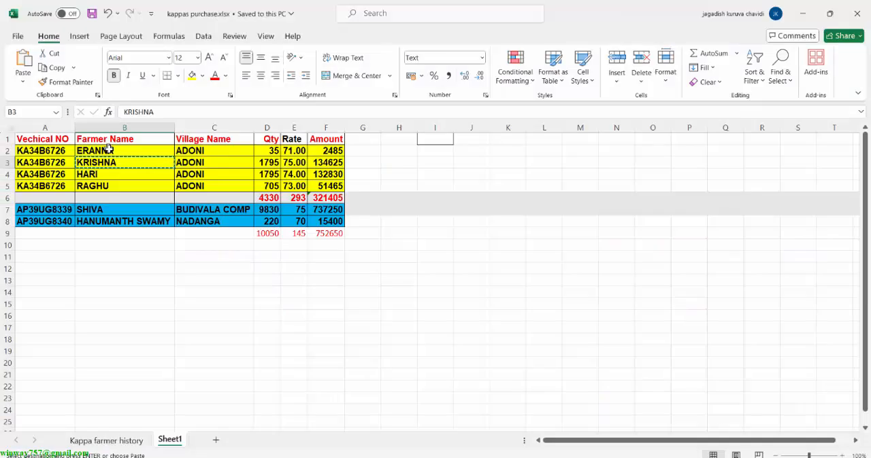
pyautogui.hotkey('alt', 'Tab')
pyautogui.write('75')
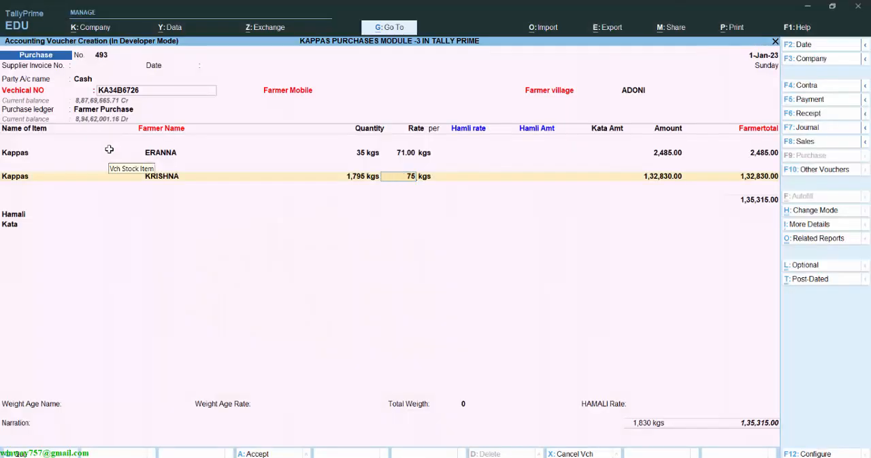
pyautogui.press('Return')
# Enter a kata amount of 50 for the second Kappas line and accept its amount.
pyautogui.press('Return')
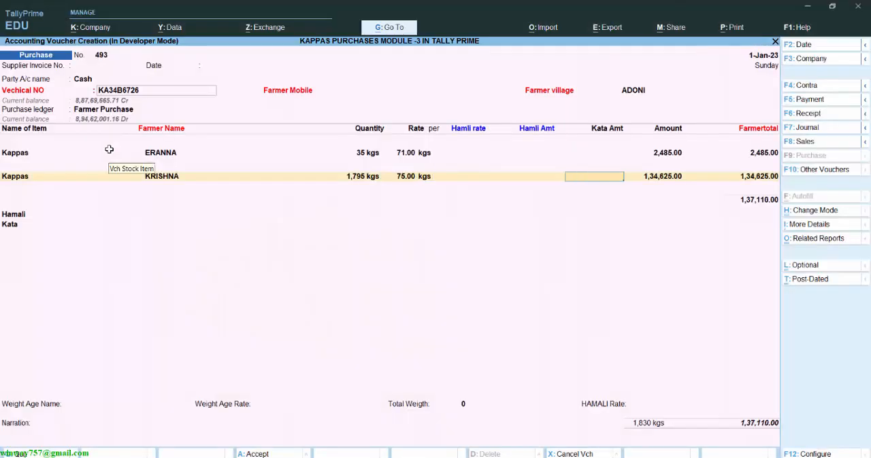
pyautogui.write('50')
pyautogui.press('Return')
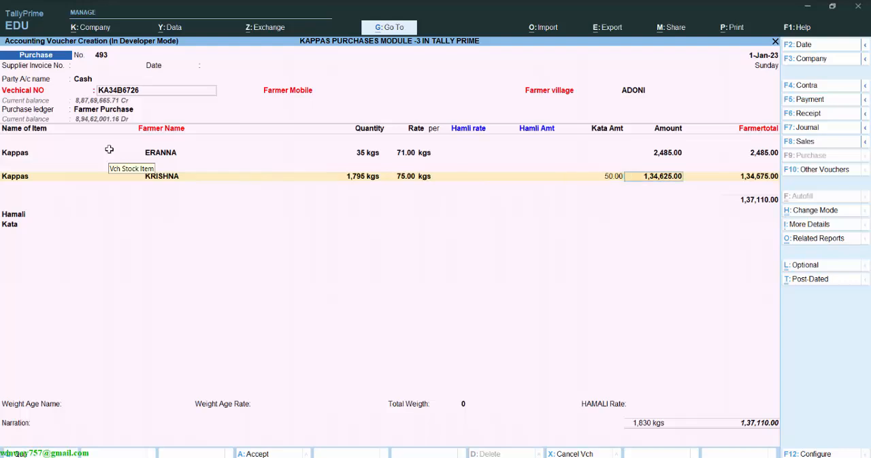
pyautogui.press('Return')
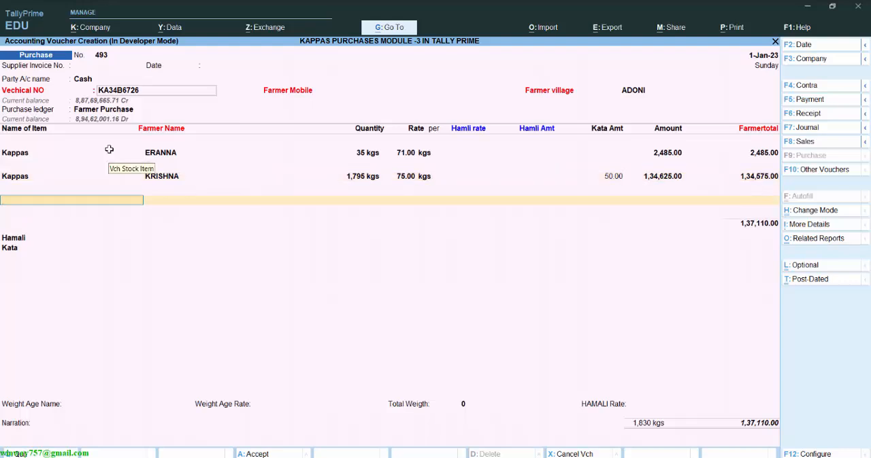
# Add a third Kappas line with the farmer name from cell B4 of the Excel sheet.
pyautogui.write('KA')
pyautogui.press('Return')
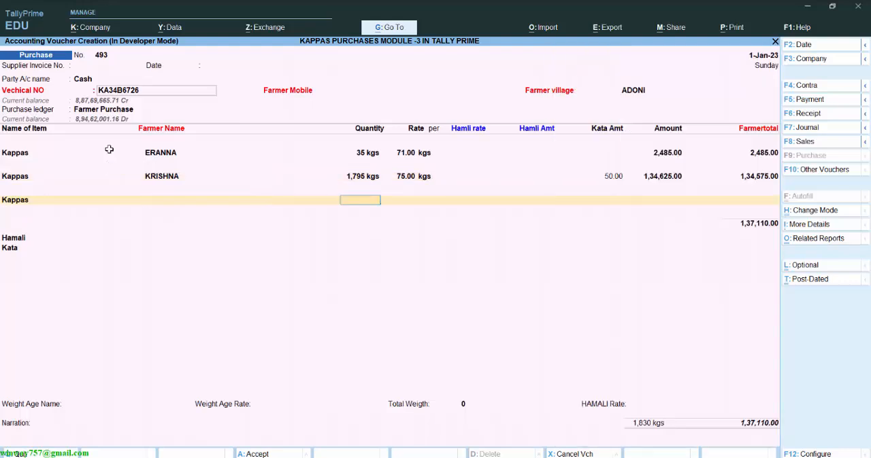
pyautogui.write('HARI')
pyautogui.press('Return')
# Set the third Kappas line's quantity to 1795 kgs and rate to 74, leaving the kata amount empty.
pyautogui.write('1795')
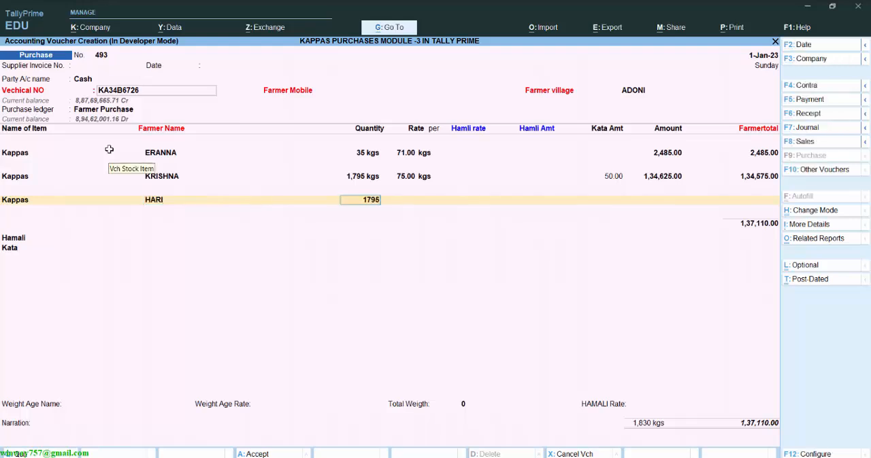
pyautogui.write('4')
pyautogui.press('Return')
pyautogui.hotkey('alt', 'Tab')
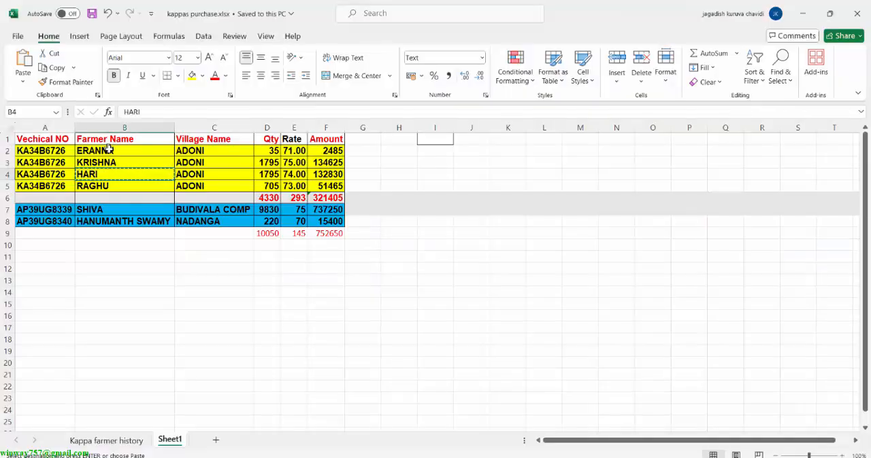
pyautogui.hotkey('alt', 'Tab')
pyautogui.press('Return')
pyautogui.press('Return')
pyautogui.press('Return')
pyautogui.press('Return')
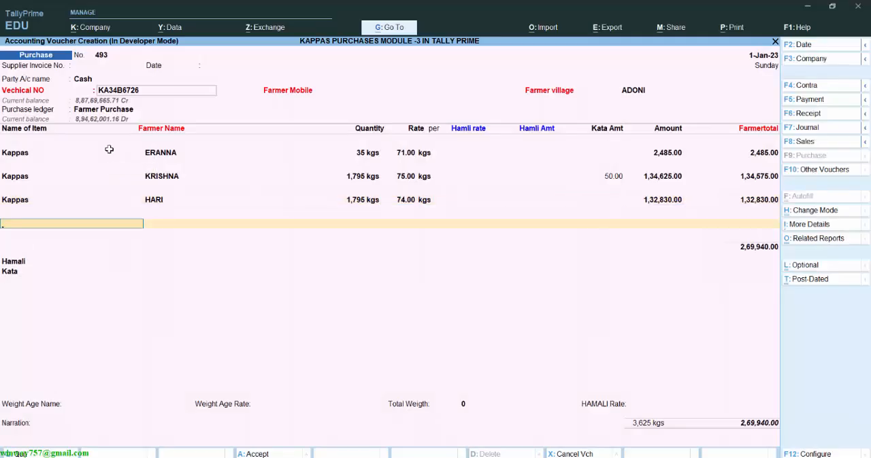
# Add a fourth Kappas line and paste the farmer name copied from cell B5 of the Excel sheet.
pyautogui.write('ka')
pyautogui.press('Return')
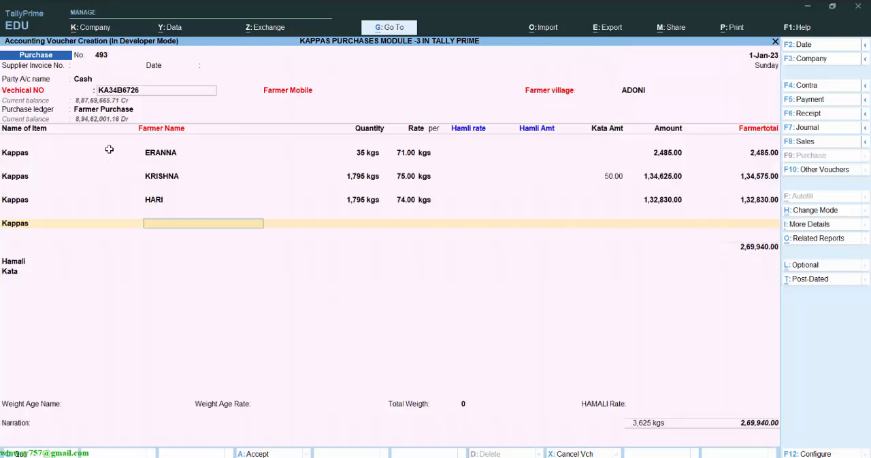
pyautogui.hotkey('alt', 'Tab')
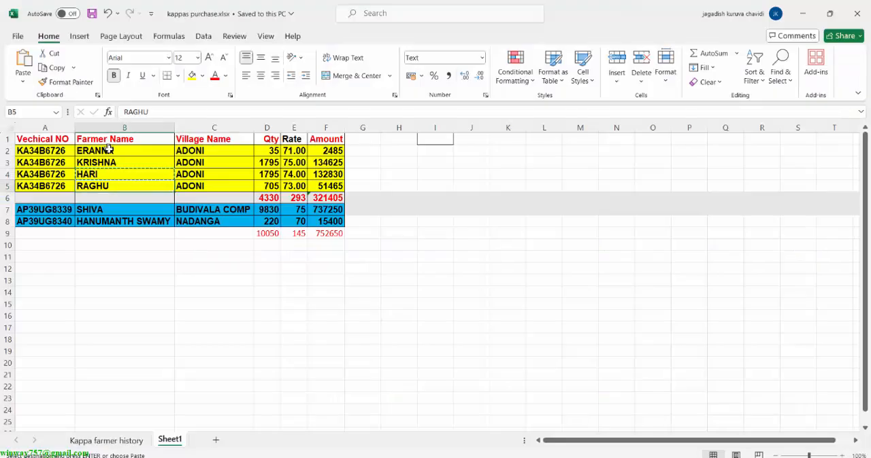
pyautogui.hotkey('alt', 'Tab')
pyautogui.hotkey('ctrl', 'v')
pyautogui.press('Return')
# Set the fourth Kappas line's quantity to 705 kgs and rate to 73 from the Excel sheet, then finish the item list.
pyautogui.hotkey('alt', 'Tab')
pyautogui.hotkey('alt', 'Tab')
pyautogui.write('705')
pyautogui.press('Return')
pyautogui.hotkey('alt', 'Tab')
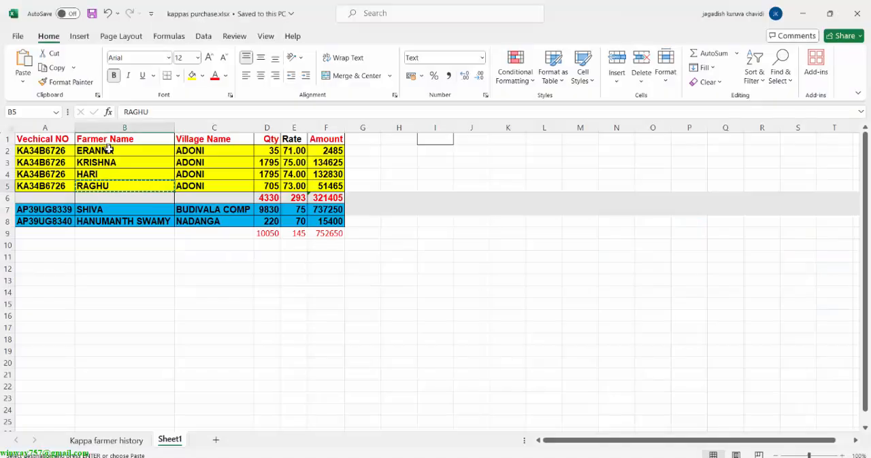
pyautogui.hotkey('alt', 'Tab')
pyautogui.write('73')
pyautogui.press('Return')
pyautogui.press('Return')
pyautogui.press('Return')
pyautogui.press('Return')
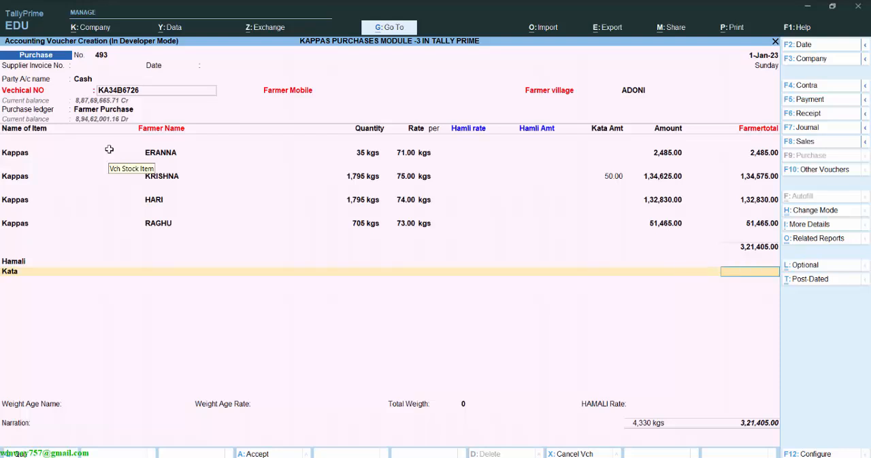
# Apply the Kata deduction and choose LORRY as the weight age name with a rate of 1200.
pyautogui.press('Return')
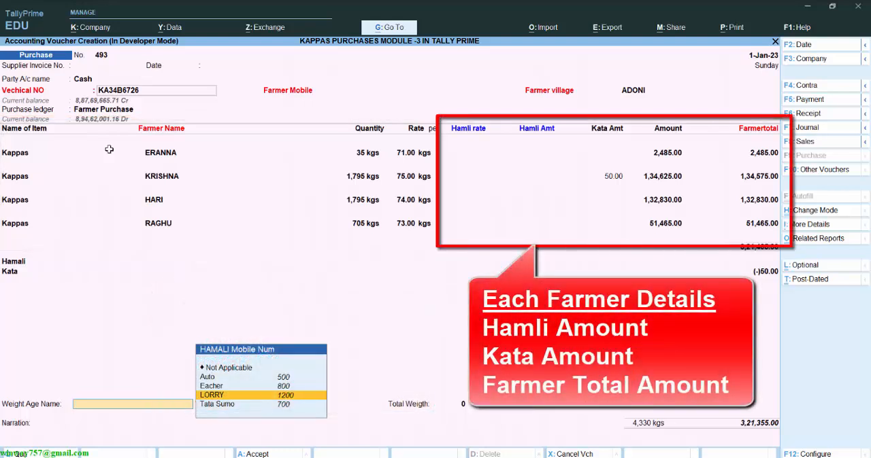
pyautogui.press('Return')
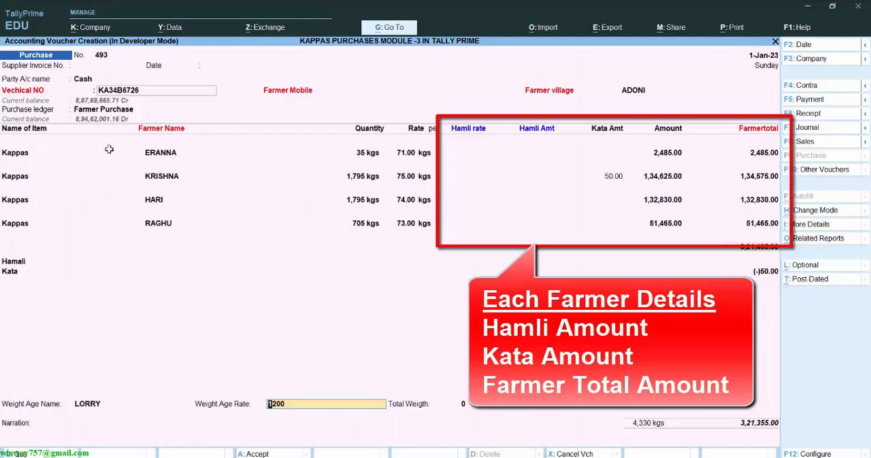
pyautogui.press('Return')
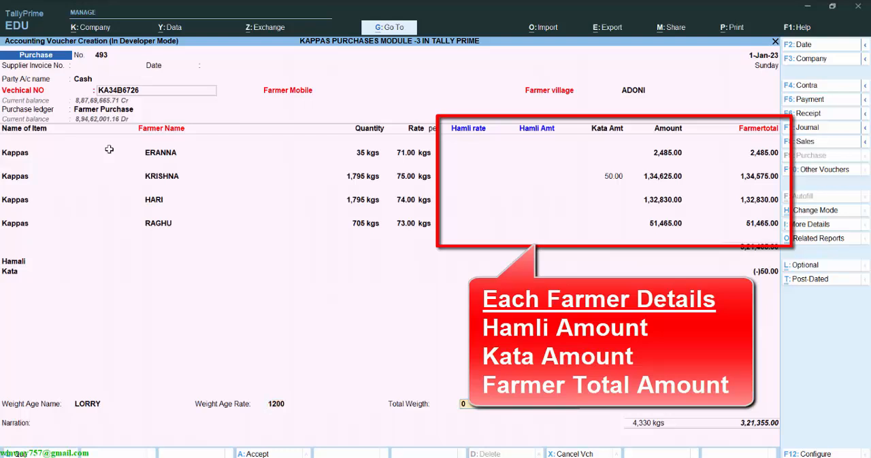
# Set the total weight to 4330 and save the purchase voucher with an empty narration.
pyautogui.write('4,3')
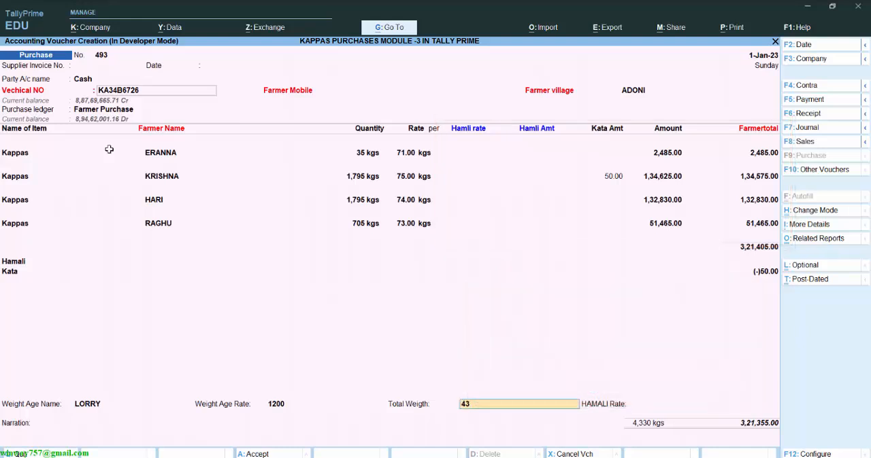
pyautogui.write('30')
pyautogui.press('Return')
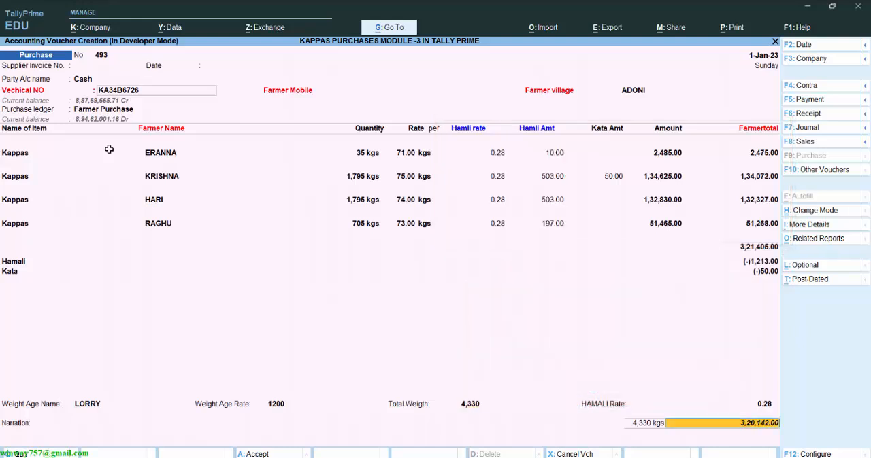
pyautogui.press('Return')
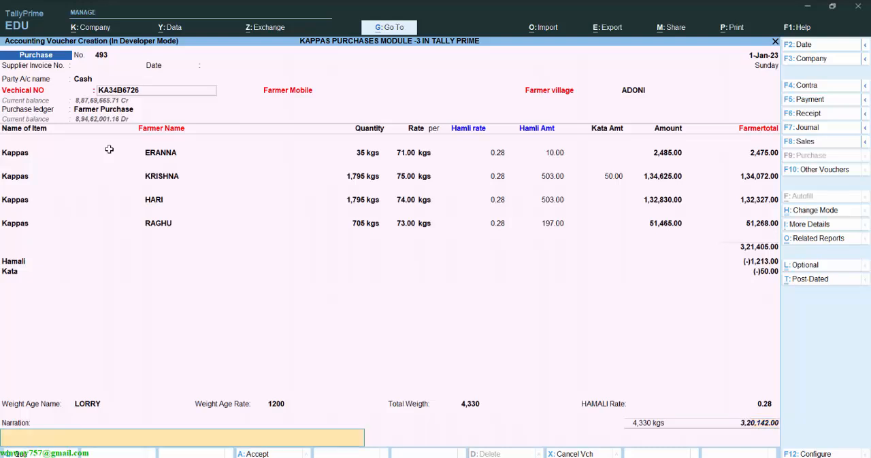
pyautogui.press('Return')
pyautogui.press('Return')
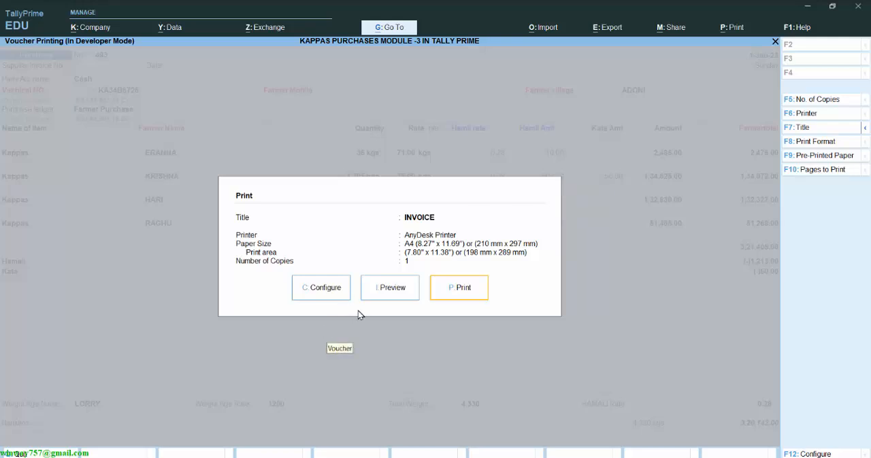
# Preview the saved voucher's printed invoice, then close it and leave voucher entry for the Gateway of Tally.
pyautogui.click(391, 302)
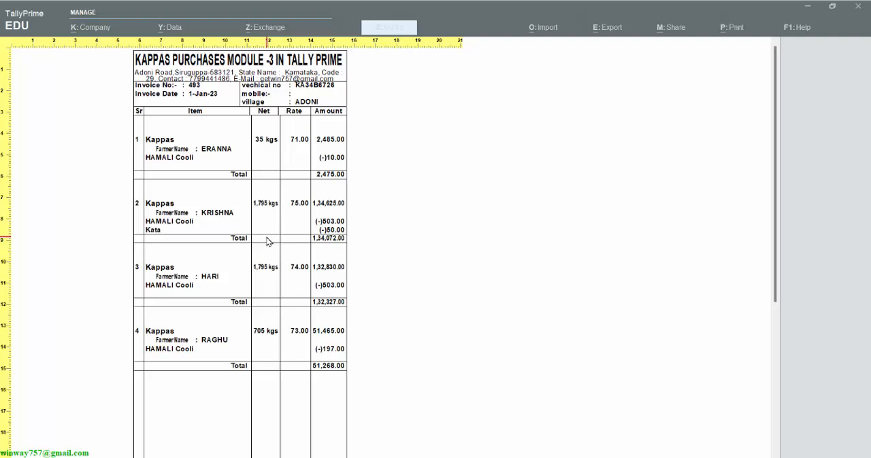
pyautogui.press('Escape')
pyautogui.press('Escape')
pyautogui.press('Escape')
pyautogui.press('Escape')
pyautogui.press('y')
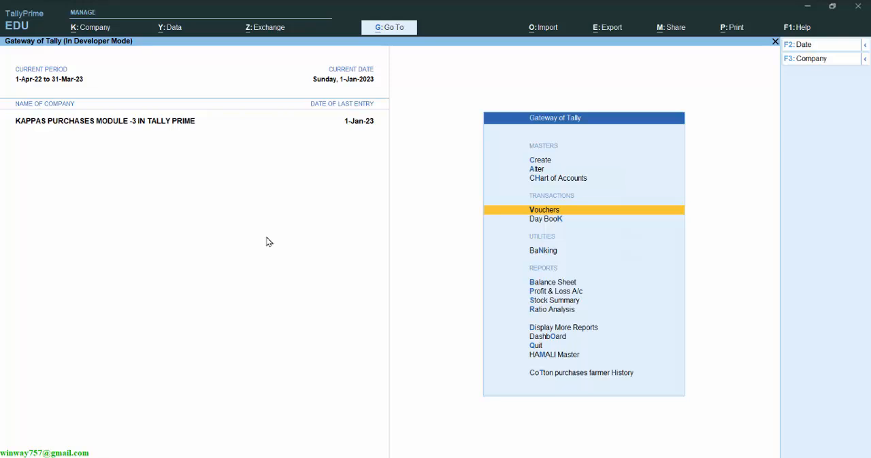
# Open the cotton purchases farmer history report for the Kappas item.
pyautogui.press('Down')
pyautogui.press('Down')
pyautogui.press('Down')
pyautogui.press('Down')
pyautogui.press('Down')
pyautogui.press('Down')
pyautogui.press('Down')
pyautogui.press('Down')
pyautogui.press('Down')
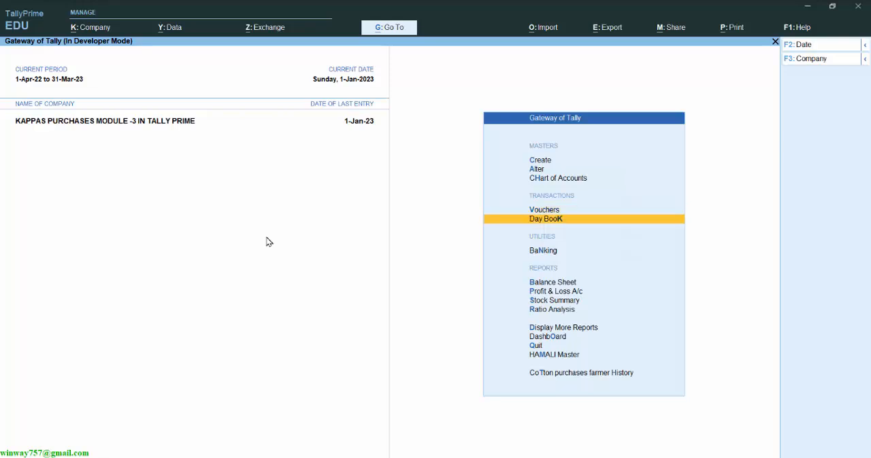
pyautogui.press('Down')
pyautogui.press('Down')
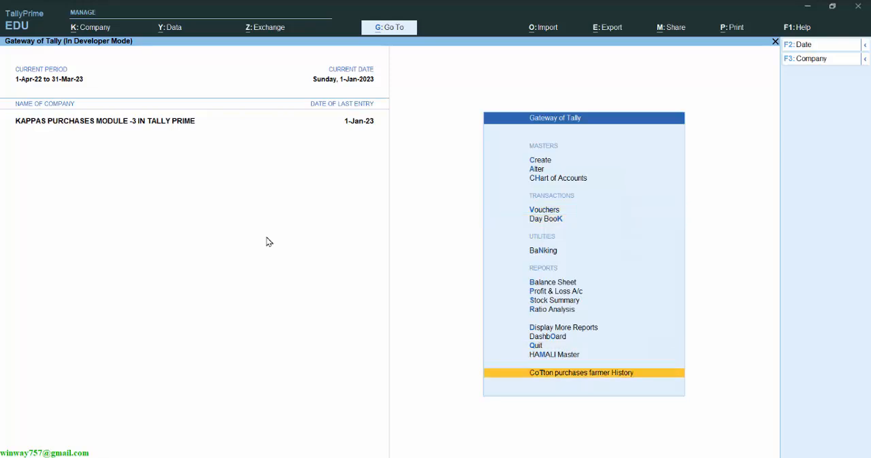
pyautogui.press('Return')
pyautogui.press('Down')
# Select the summary row of invoice 493 in the farmer history and toggle the report's detail level.
pyautogui.press('Down')
pyautogui.press('Return')
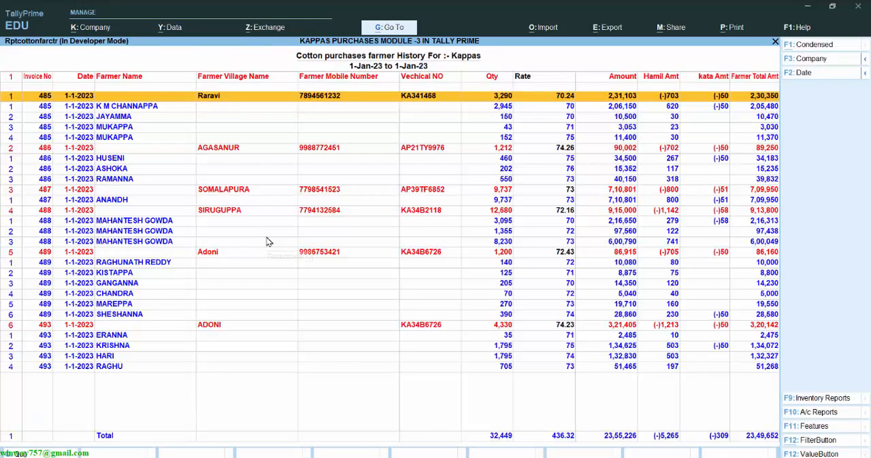
pyautogui.press('Down')
pyautogui.press('Down')
pyautogui.press('Down')
pyautogui.press('Down')
pyautogui.press('Down')
pyautogui.press('Down')
pyautogui.press('Down')
pyautogui.press('Down')
pyautogui.press('Down')
pyautogui.press('Down')
pyautogui.press('Down')
pyautogui.press('Down')
pyautogui.press('Down')
pyautogui.press('Down')
pyautogui.press('Down')
pyautogui.press('Down')
pyautogui.press('Down')
pyautogui.press('Down')
pyautogui.press('Down')
pyautogui.press('Down')
pyautogui.press('Down')
pyautogui.press('Down')
pyautogui.hotkey('alt', 'F1')
pyautogui.hotkey('alt', 'F1')
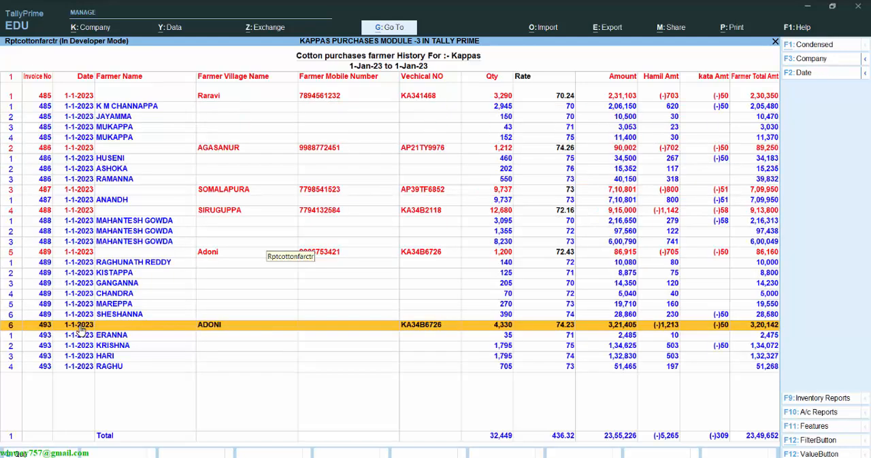